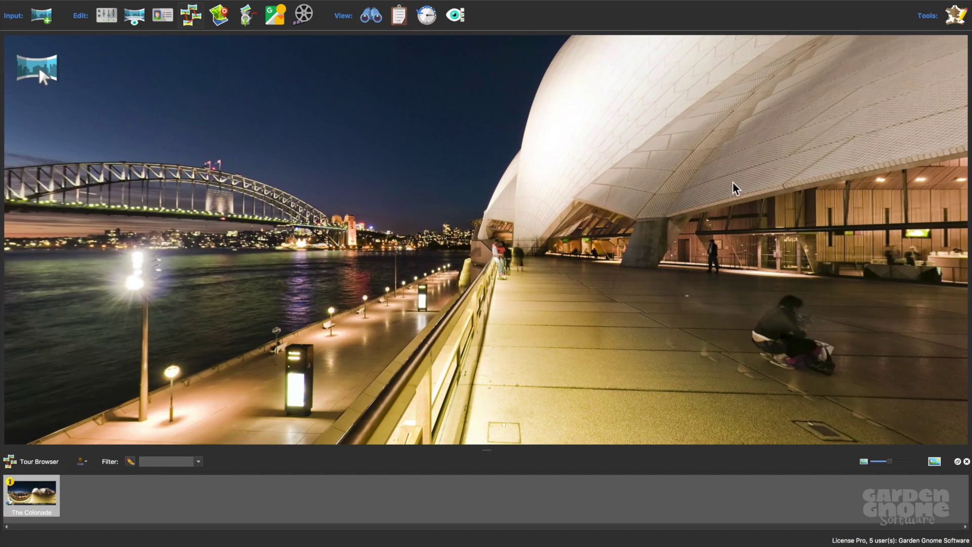
Place point hotspot Point01 beside the bridge in the Opera House panorama, then deselect it.
{"action": "mouse_move", "coordinate": [39, 70]}
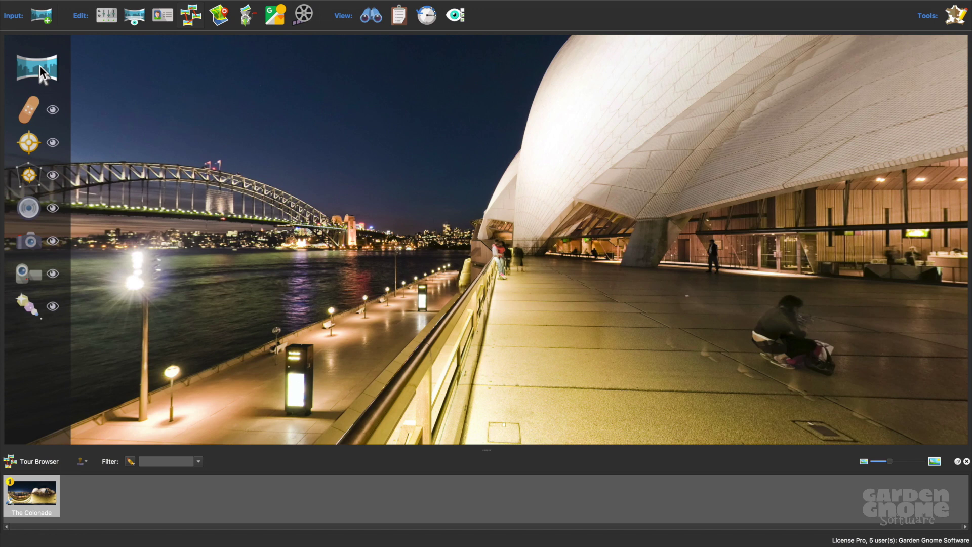
{"action": "left_click", "coordinate": [29, 144]}
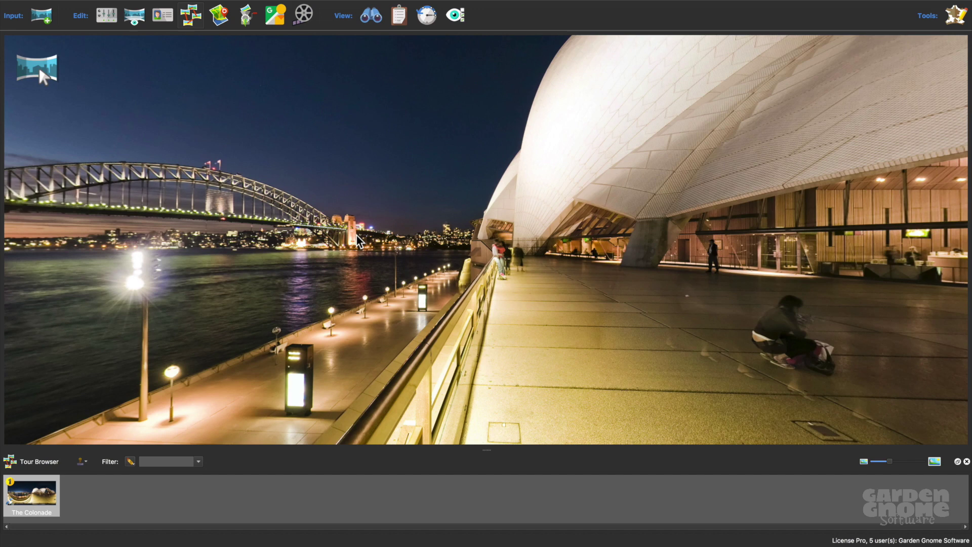
{"action": "key", "text": "p"}
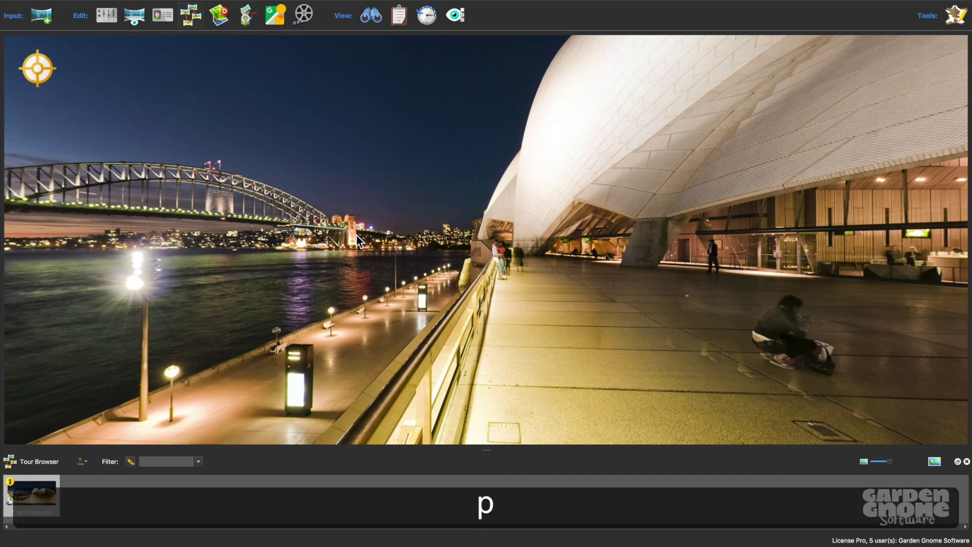
{"action": "left_click", "coordinate": [403, 203]}
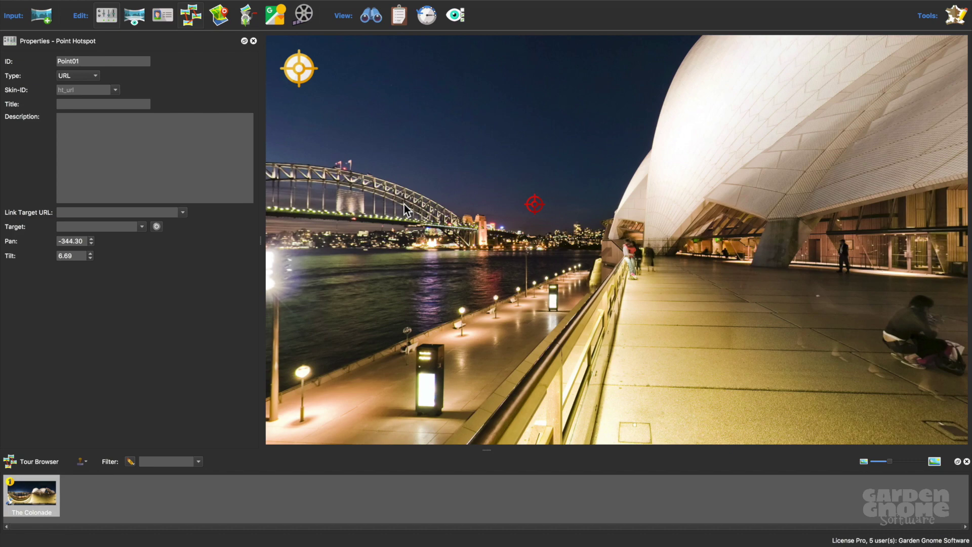
{"action": "left_click", "coordinate": [535, 205]}
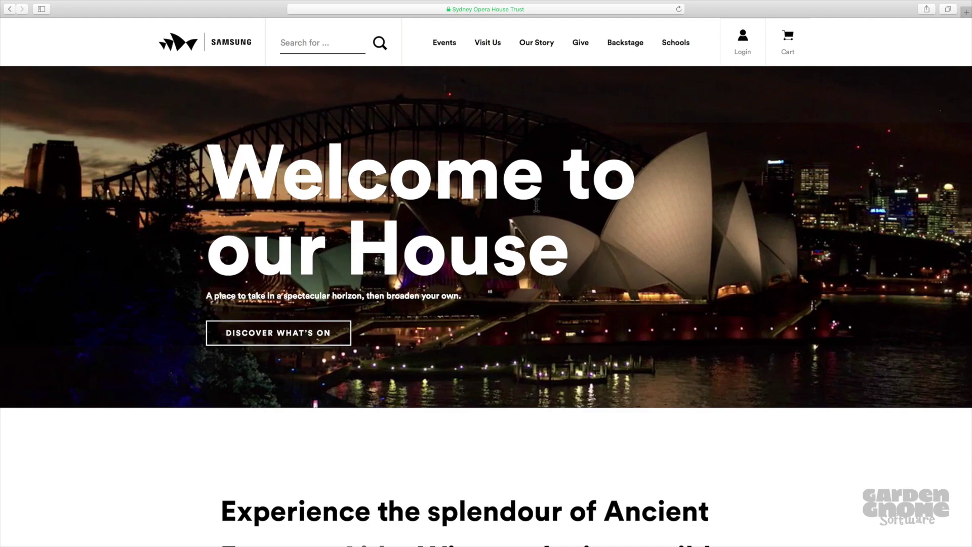
{"action": "left_click", "coordinate": [424, 9]}
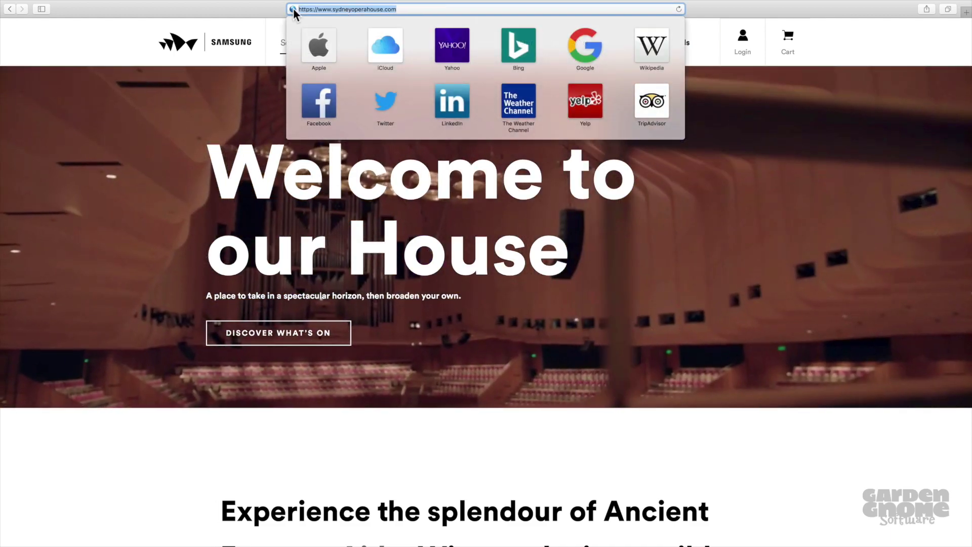
{"action": "left_click_drag", "start_coordinate": [293, 10], "coordinate": [797, 169]}
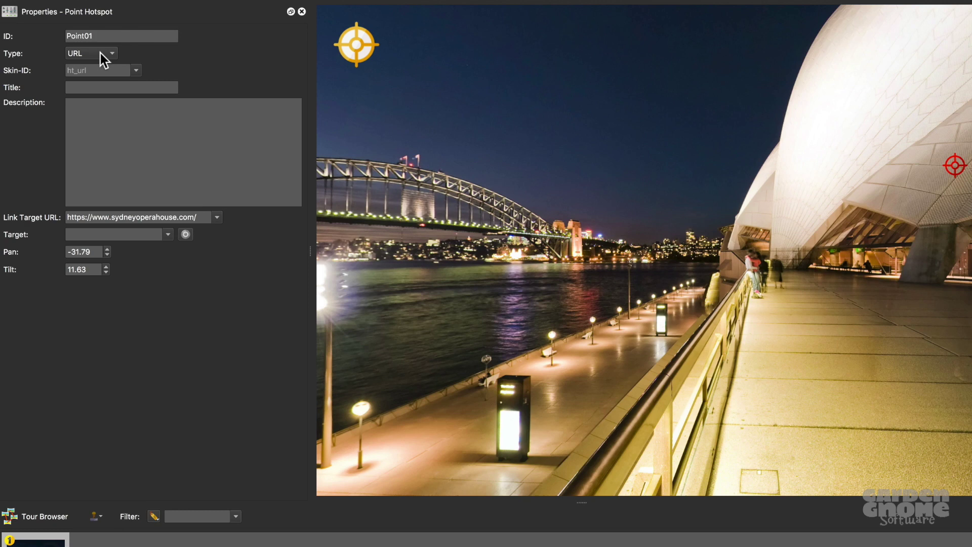
Title Point01 'Sydney Opera House' and set its link Target to _blank.
{"action": "left_click", "coordinate": [89, 88]}
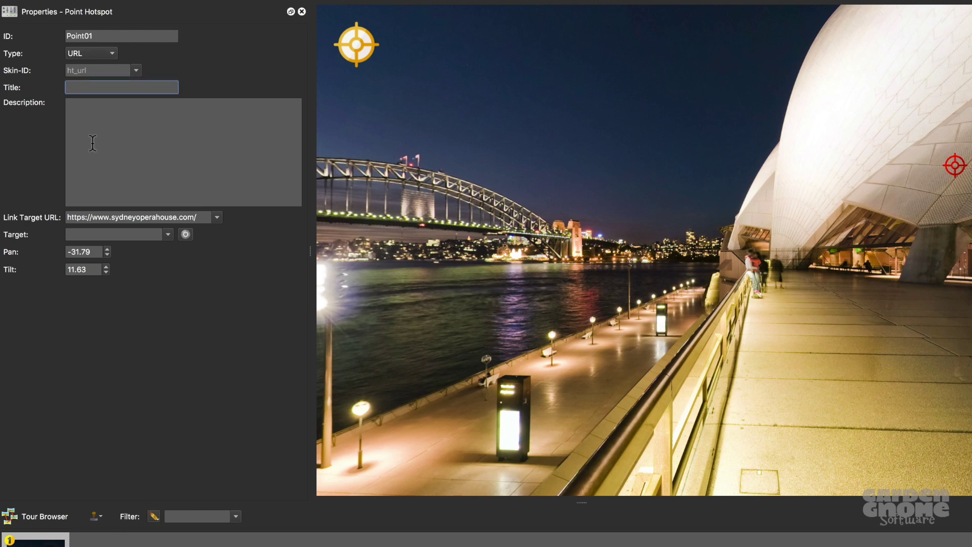
{"action": "type", "text": "Sydney Opera House"}
{"action": "left_click", "coordinate": [129, 213]}
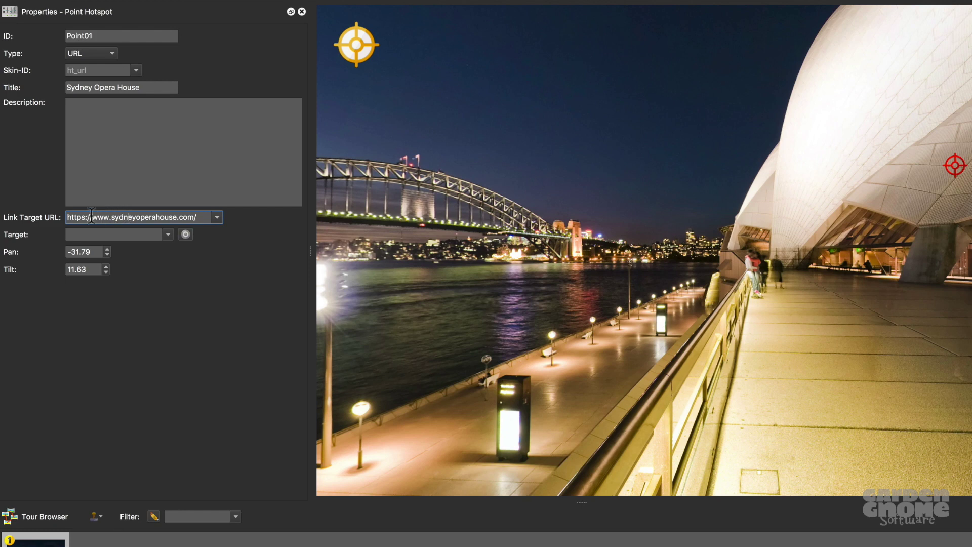
{"action": "left_click_drag", "start_coordinate": [91, 217], "coordinate": [51, 218]}
{"action": "left_click", "coordinate": [112, 234]}
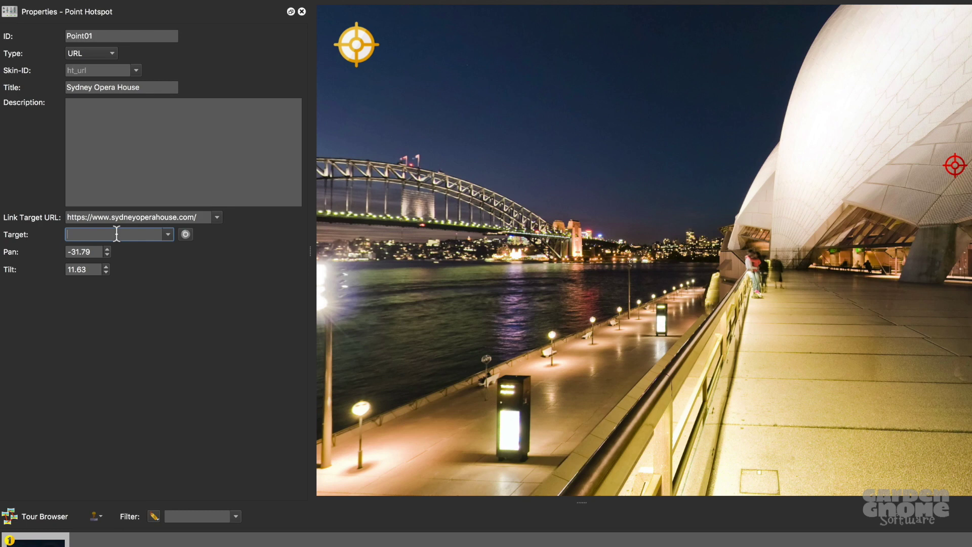
{"action": "left_click", "coordinate": [169, 234]}
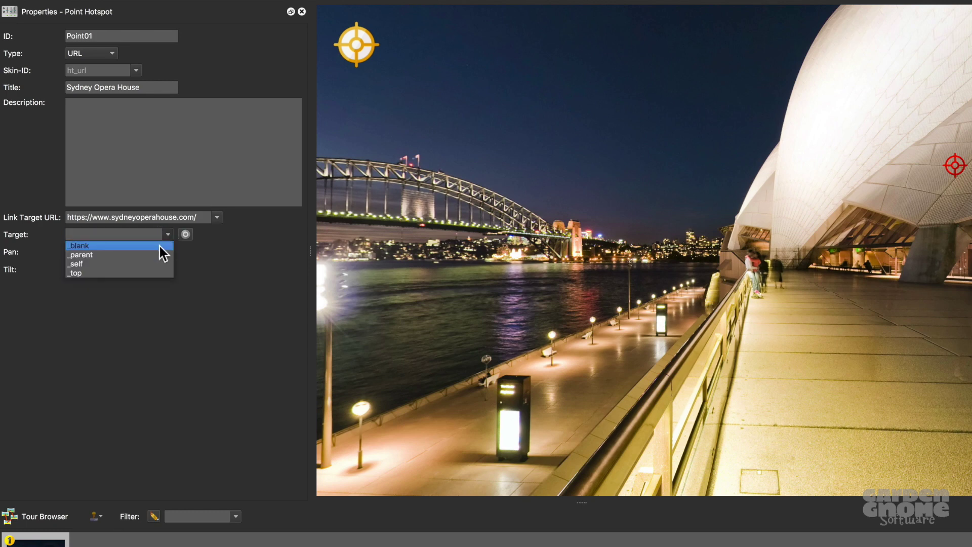
{"action": "left_click", "coordinate": [157, 246]}
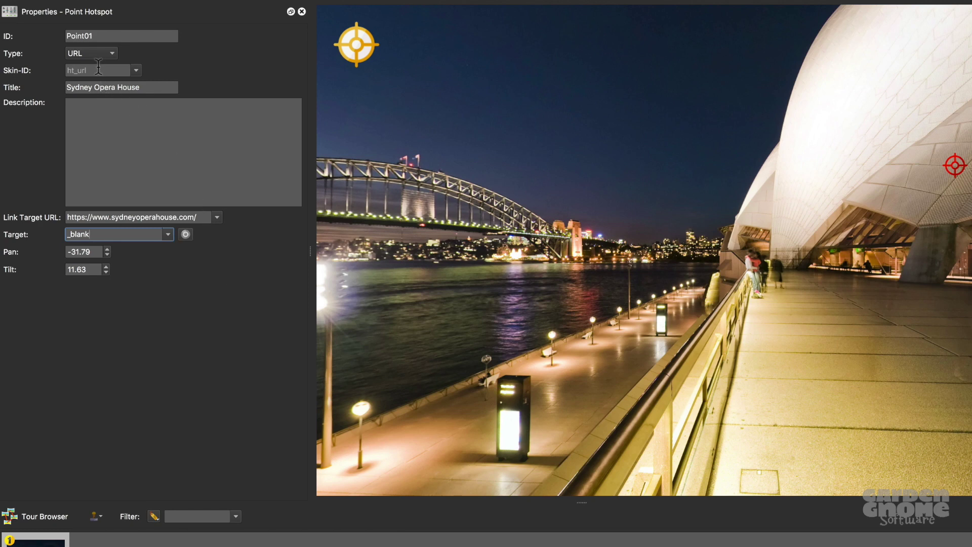
{"action": "left_click", "coordinate": [67, 69]}
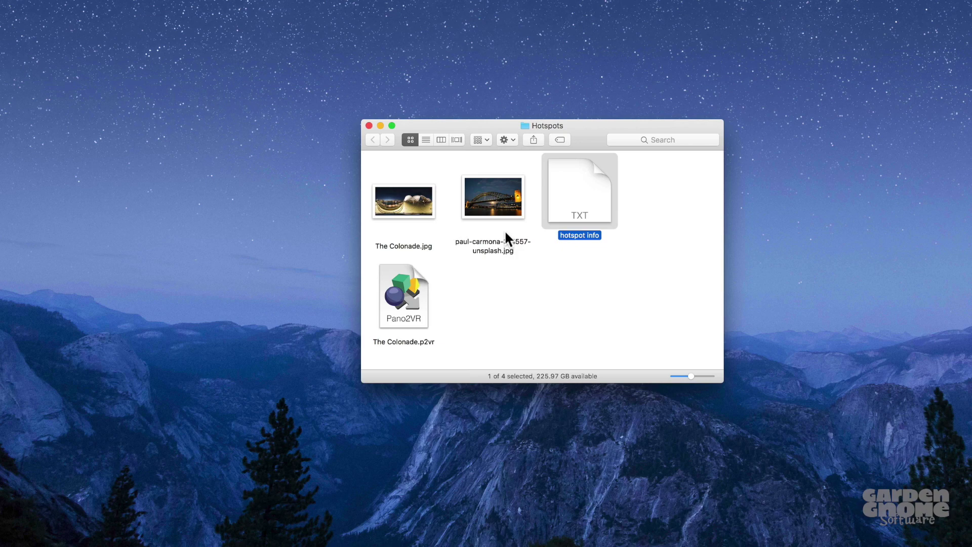
Drop paul-carmona-391557-unsplash.jpg onto the Harbour Bridge, creating image hotspot Point02.
{"action": "left_click", "coordinate": [496, 212]}
{"action": "left_click_drag", "start_coordinate": [499, 193], "coordinate": [412, 193]}
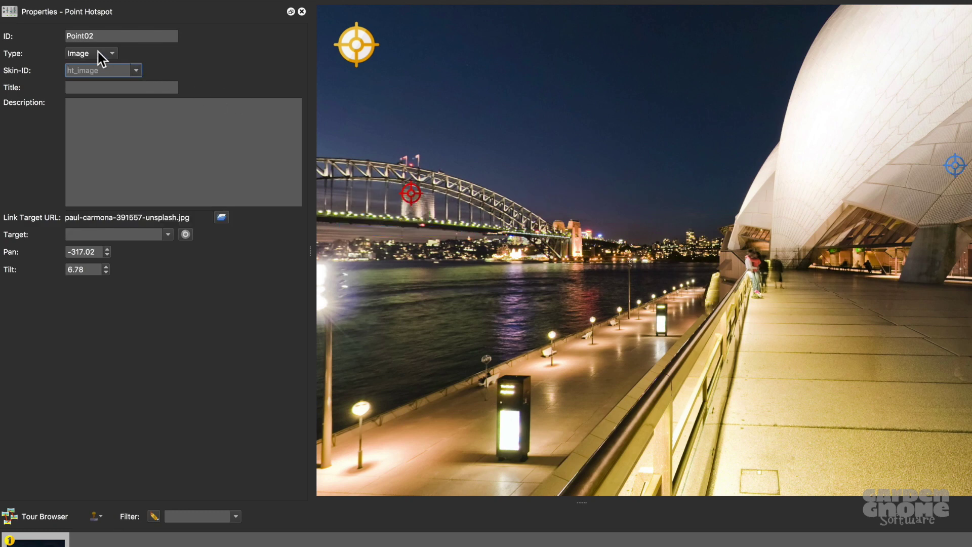
Title Point02 'The Sydney Harbor Bridge', leaving its bridge photo link unchanged.
{"action": "left_click", "coordinate": [100, 87]}
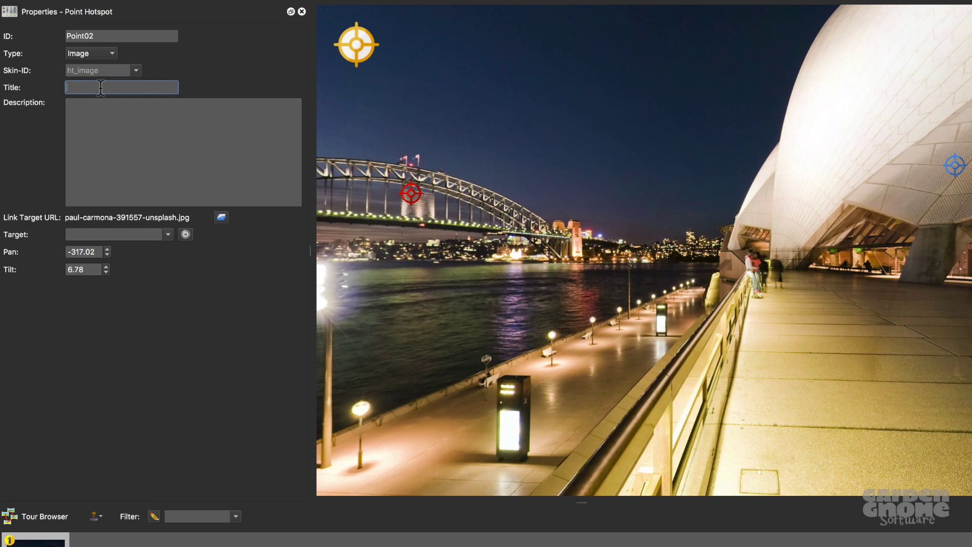
{"action": "type", "text": "The Sydney Harbor Bridge"}
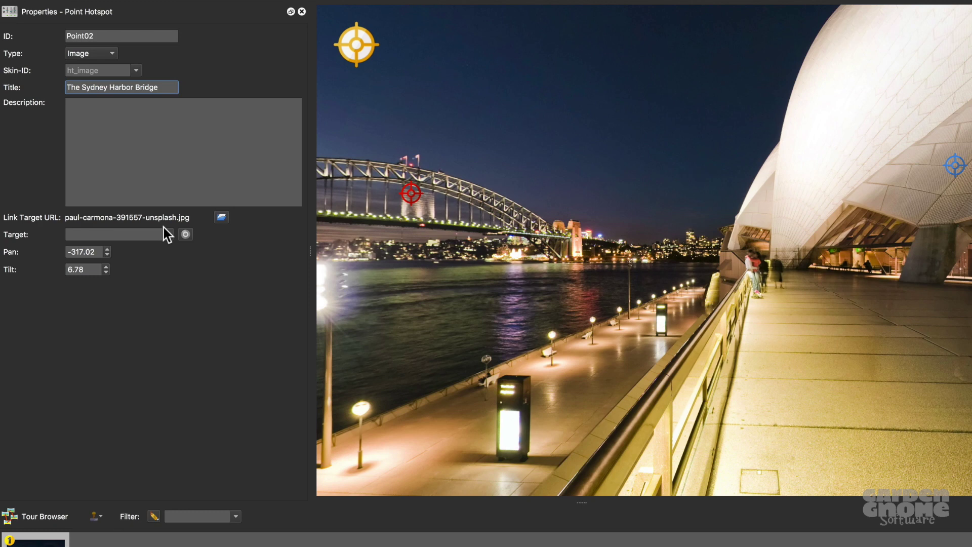
{"action": "left_click", "coordinate": [221, 217]}
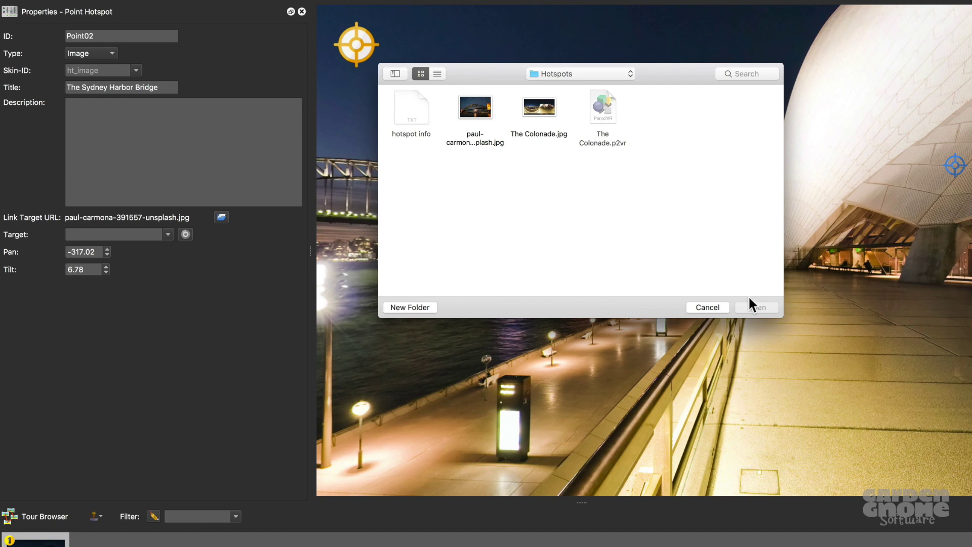
{"action": "left_click", "coordinate": [709, 309]}
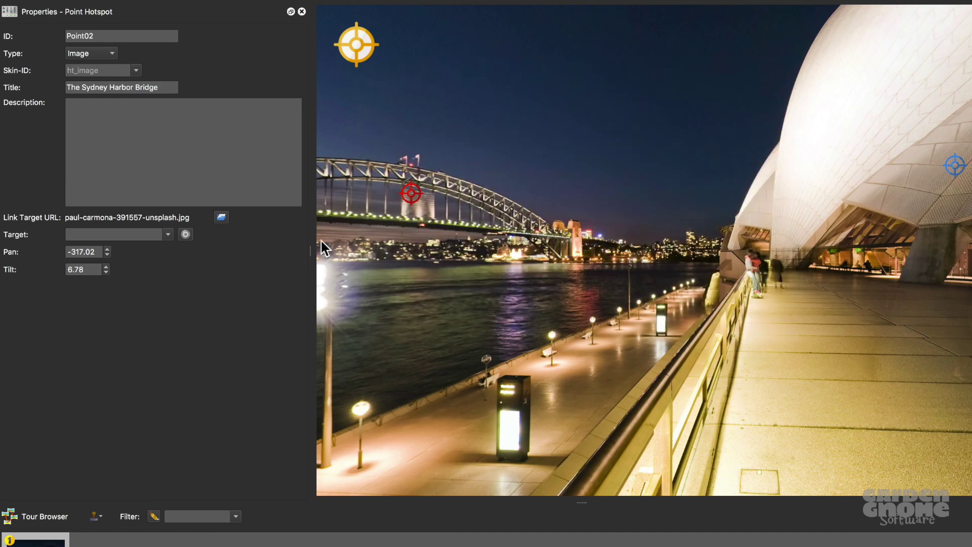
Add hotspot Point03 on the waterfront skyline buildings and set its type to Info.
{"action": "left_click", "coordinate": [391, 244]}
{"action": "left_click_drag", "start_coordinate": [390, 241], "coordinate": [835, 281]}
{"action": "left_click_drag", "start_coordinate": [448, 284], "coordinate": [639, 248]}
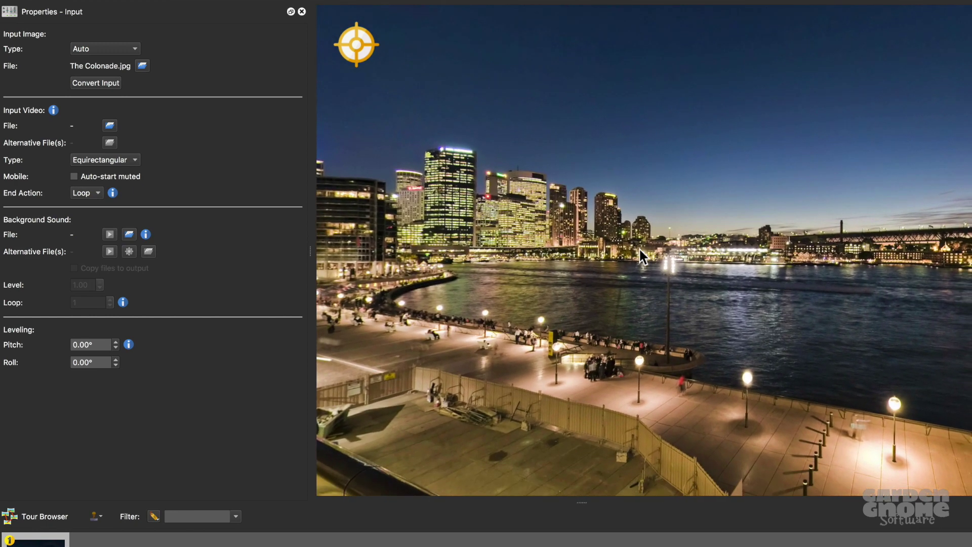
{"action": "double_click", "coordinate": [598, 249]}
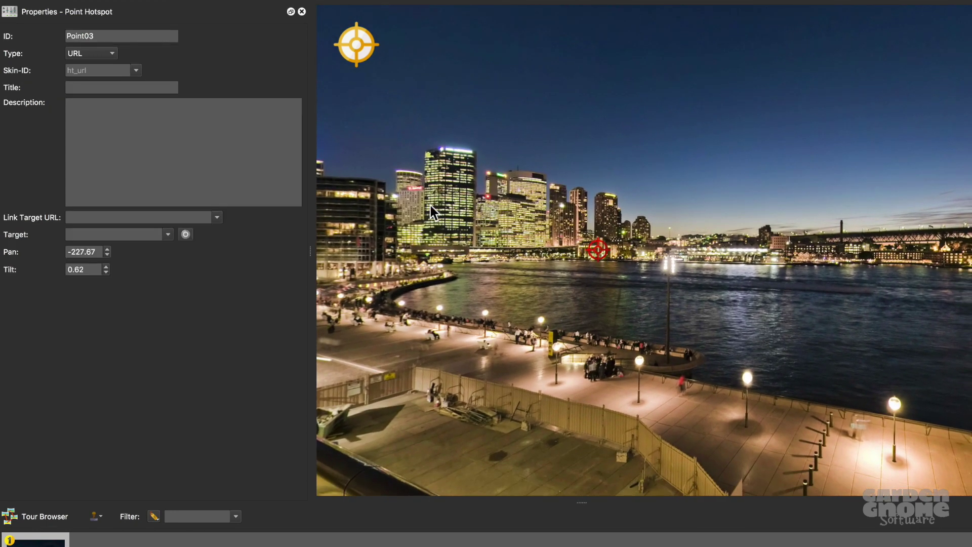
{"action": "left_click", "coordinate": [101, 55]}
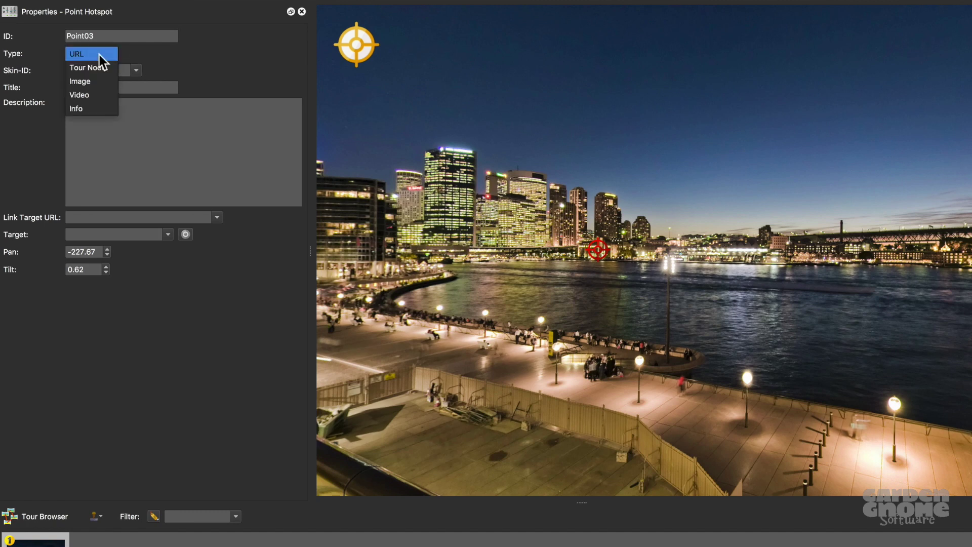
{"action": "left_click", "coordinate": [96, 109]}
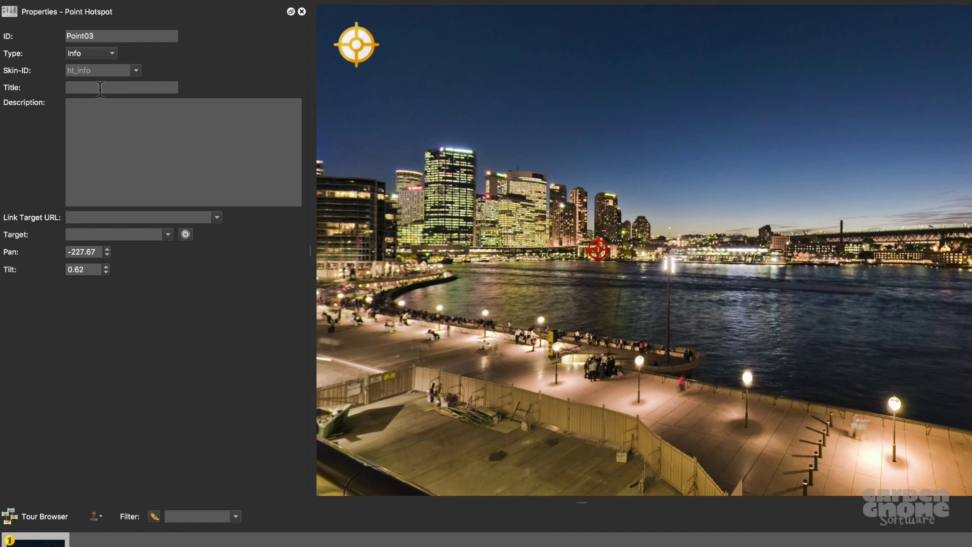
Title Point03 'Museum of Contemporary Art' and paste the museum's description paragraph.
{"action": "left_click", "coordinate": [98, 87]}
{"action": "type", "text": "Museum of Contemporary Art"}
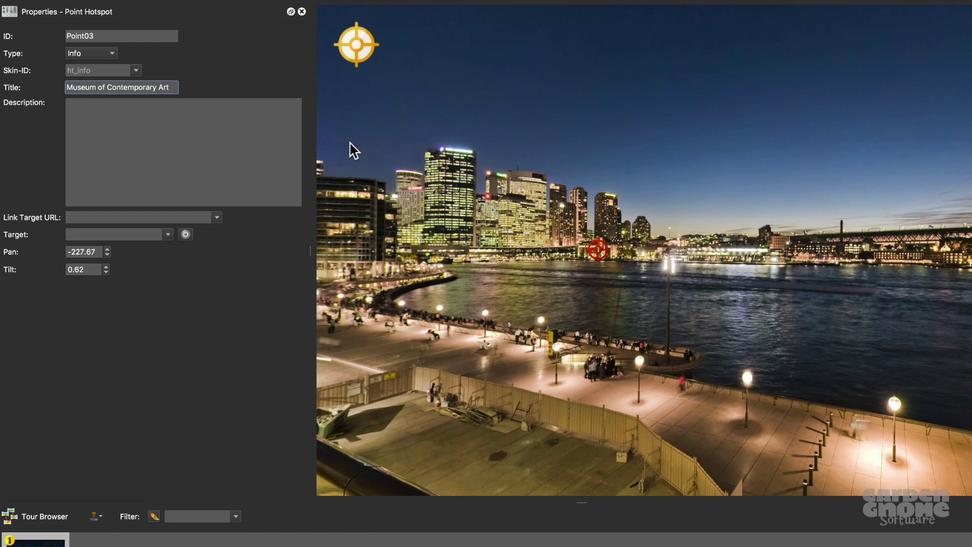
{"action": "left_click", "coordinate": [256, 142]}
{"action": "type", "text": "The Museum of Contemporary Art Australia (abbreviated MCA), located in Sydney, Australia, is an Australian museum solely dedicated to exhibiting, interpreting and collecting contemporary art, both from across Australia and around the world. It is housed in the art deco-style former Maritime Services Board Building on the western edge of Circular Quay."}
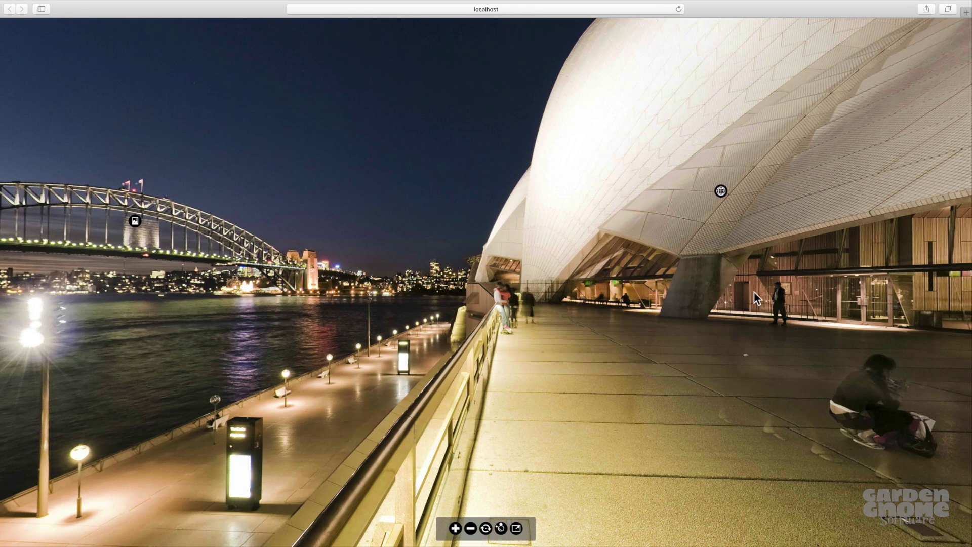
Open the Opera House website hotspot, view and close the bridge photo, then turn toward the harbour.
{"action": "left_click", "coordinate": [722, 192]}
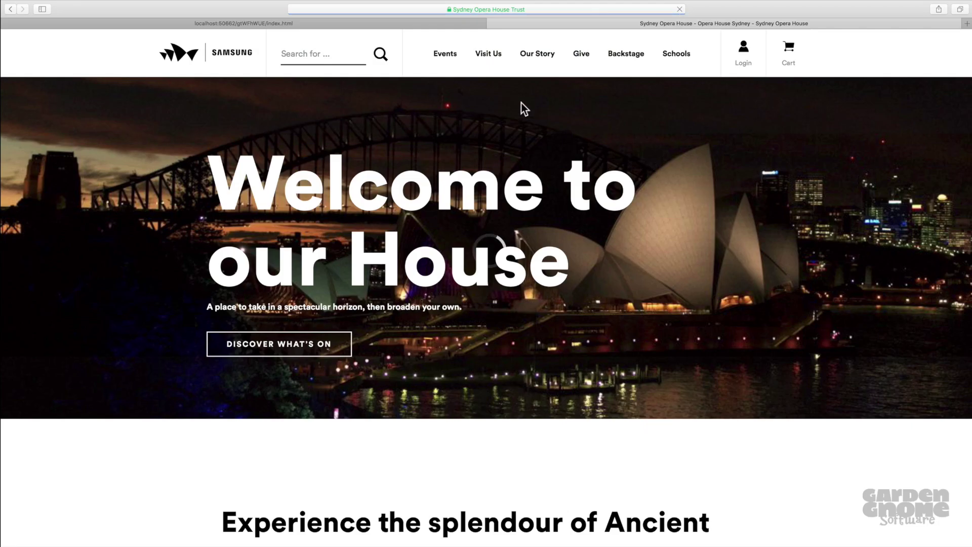
{"action": "left_click", "coordinate": [421, 23]}
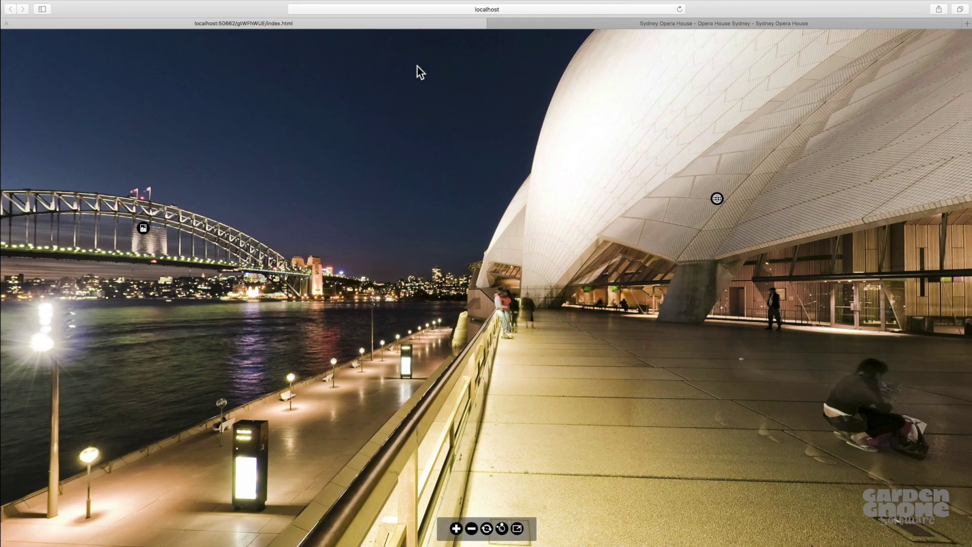
{"action": "left_click", "coordinate": [143, 231]}
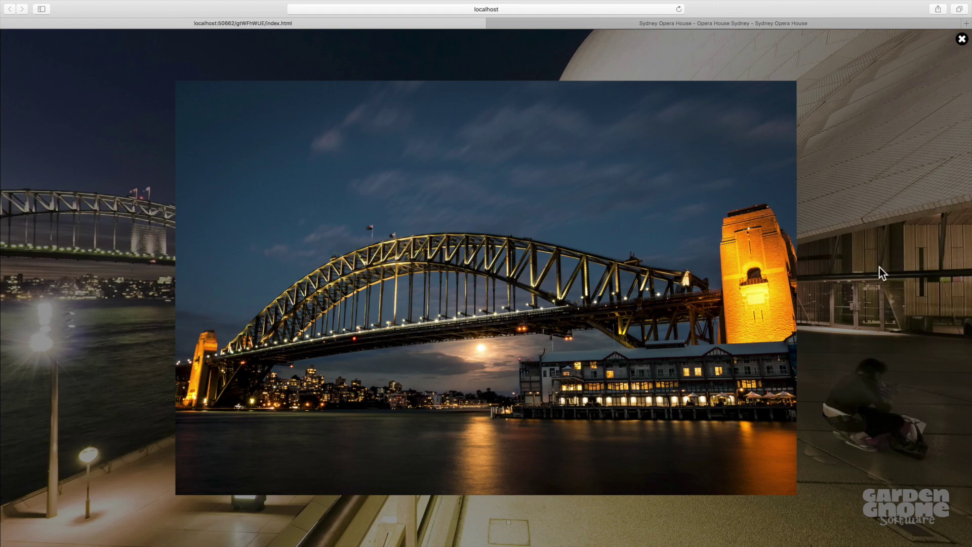
{"action": "left_click", "coordinate": [881, 127]}
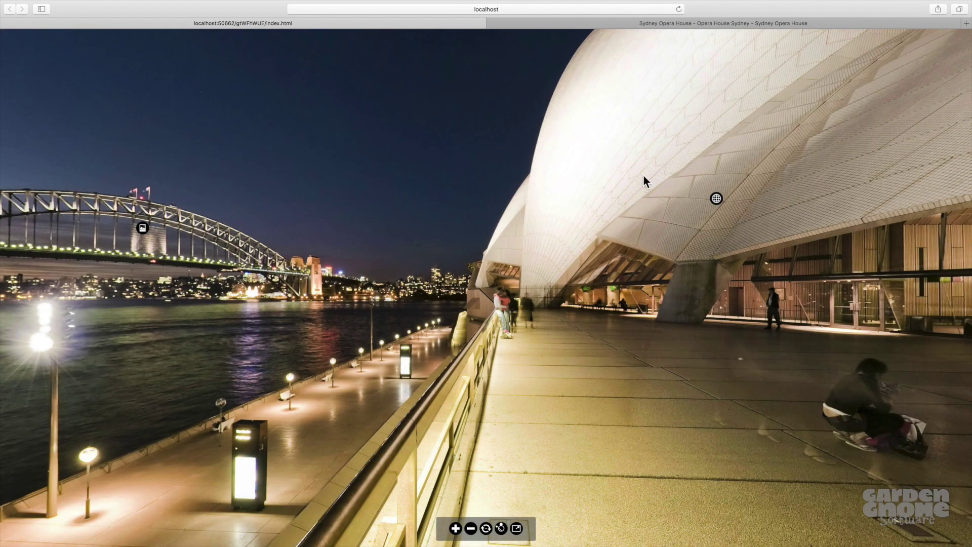
{"action": "left_click_drag", "start_coordinate": [249, 312], "coordinate": [700, 313]}
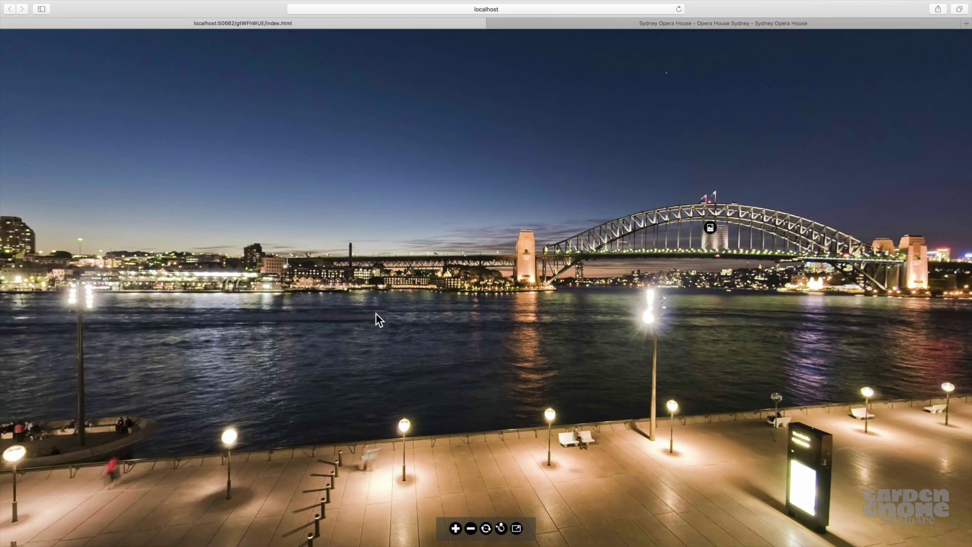